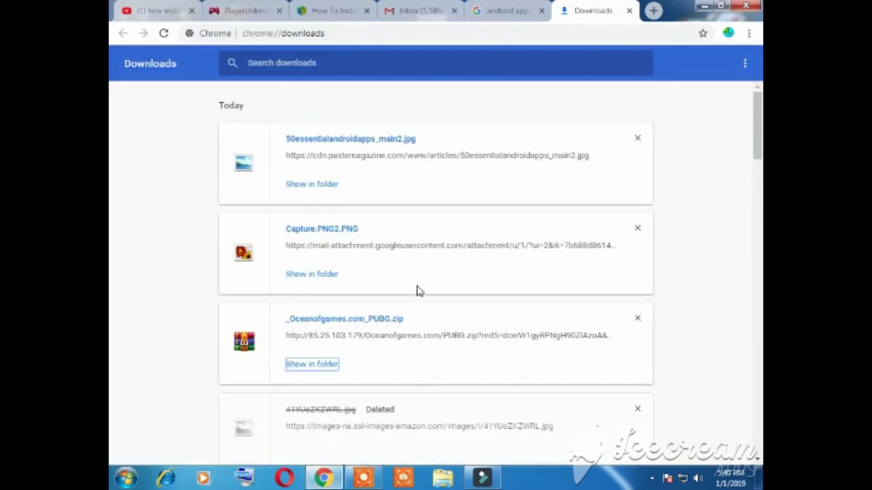
- Look over the Ocean of Games page for PlayerUnknown's Battlegrounds and close it
left_click(259, 9)
scroll(273, 109, "up", 5)
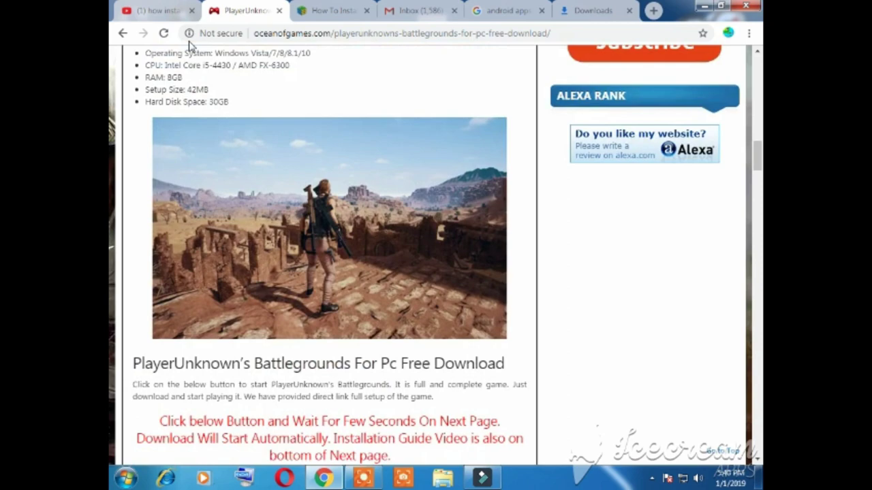
scroll(189, 45, "up", 10)
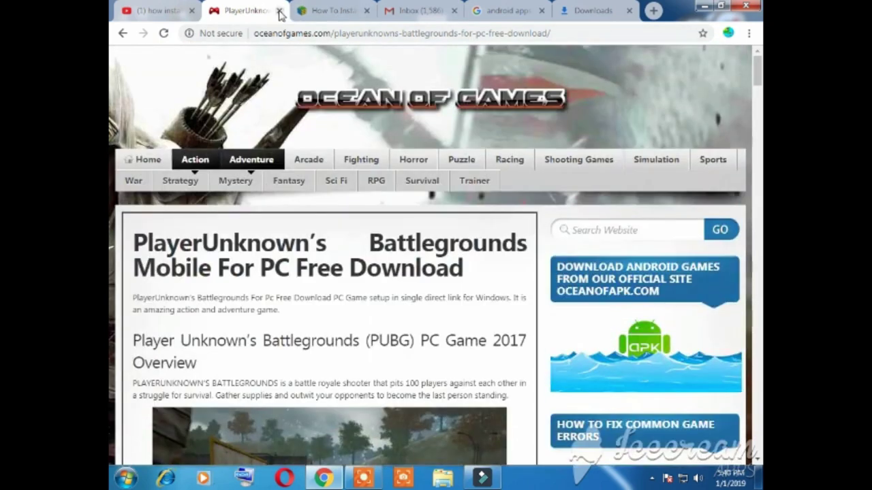
left_click(278, 10)
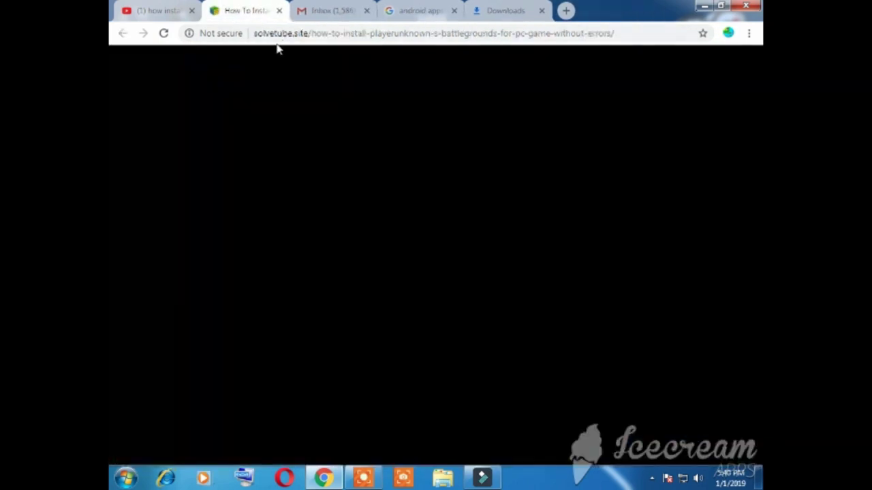
- Search Google for "ocean of games" and open the Shooting Games Archives result
left_click(286, 37)
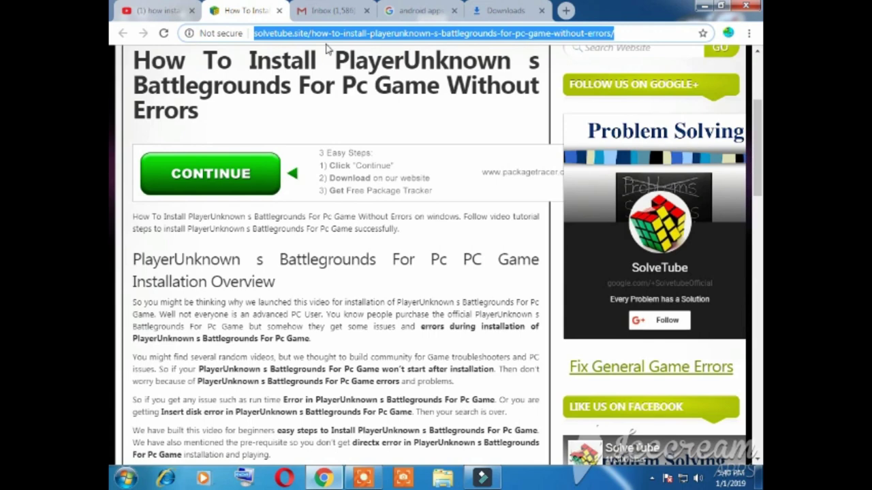
type("ocw")
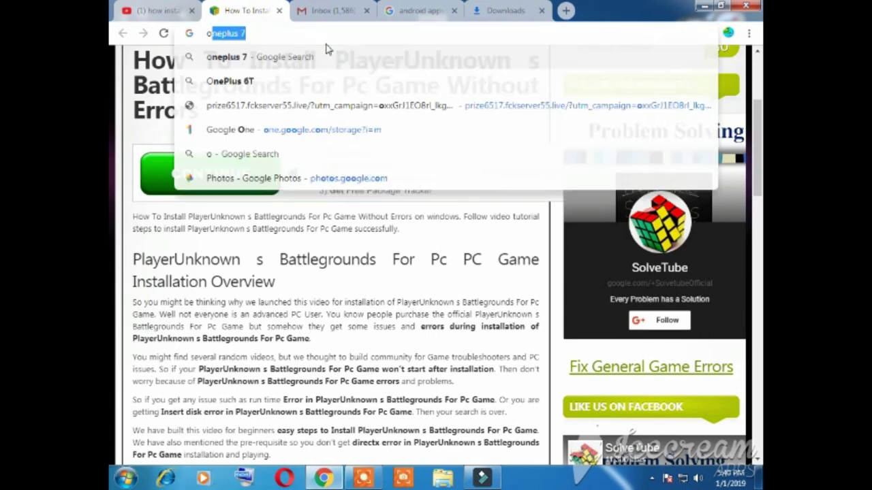
key("Return")
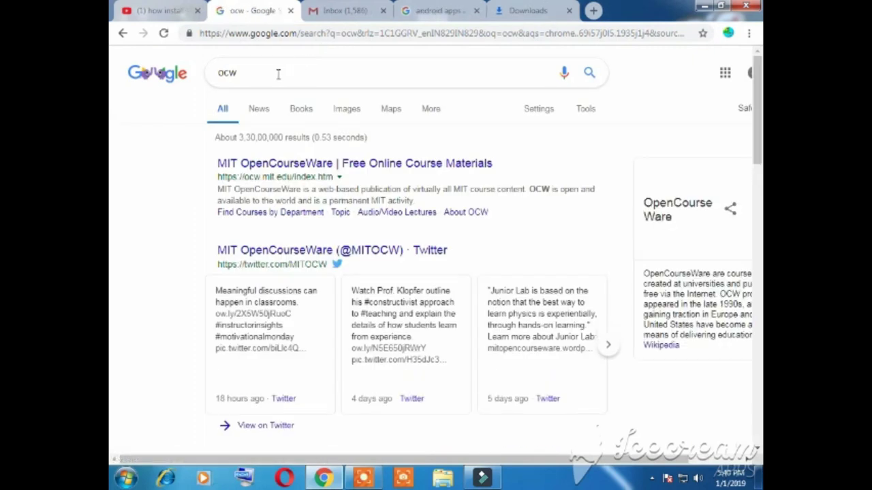
left_click_drag(277, 72, 180, 81)
type("o")
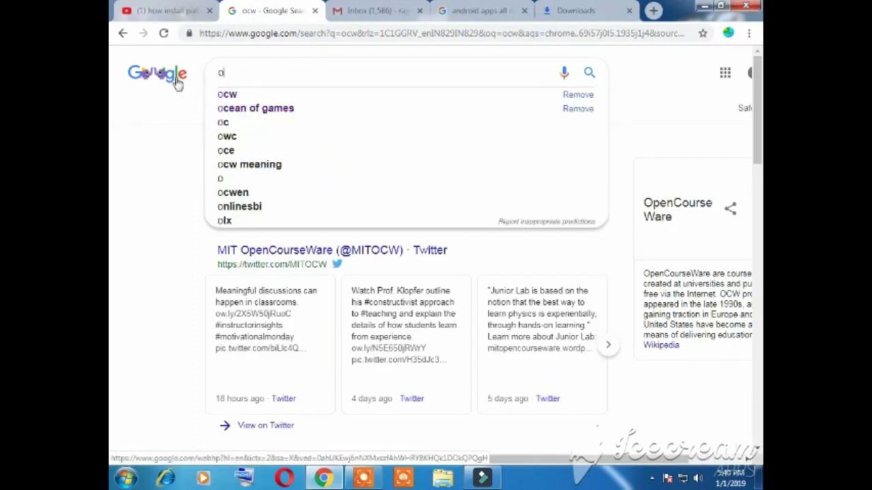
type("cean")
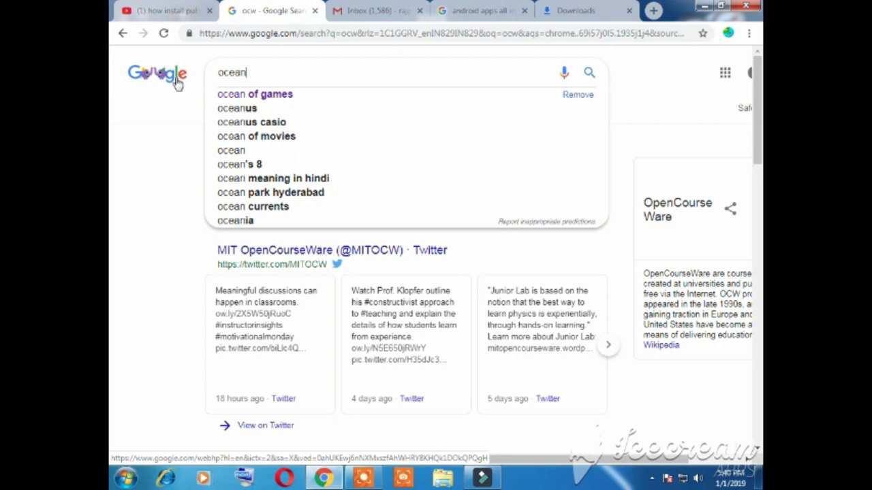
left_click(276, 97)
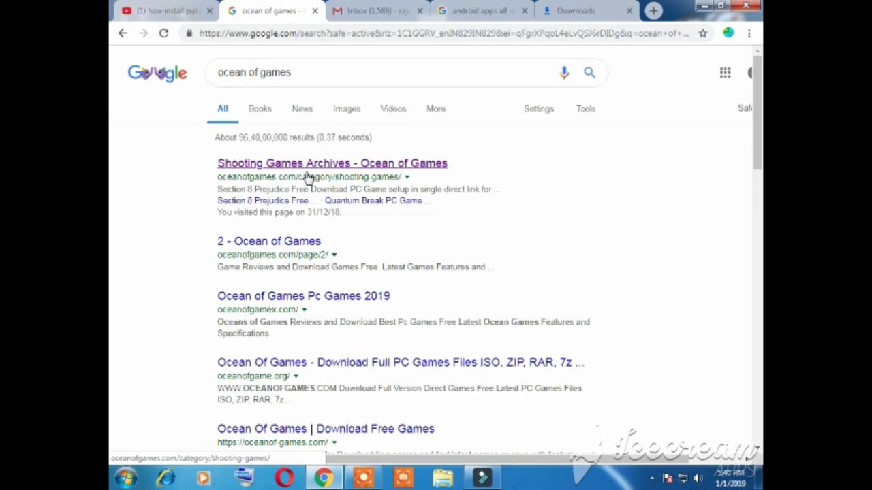
left_click(344, 166)
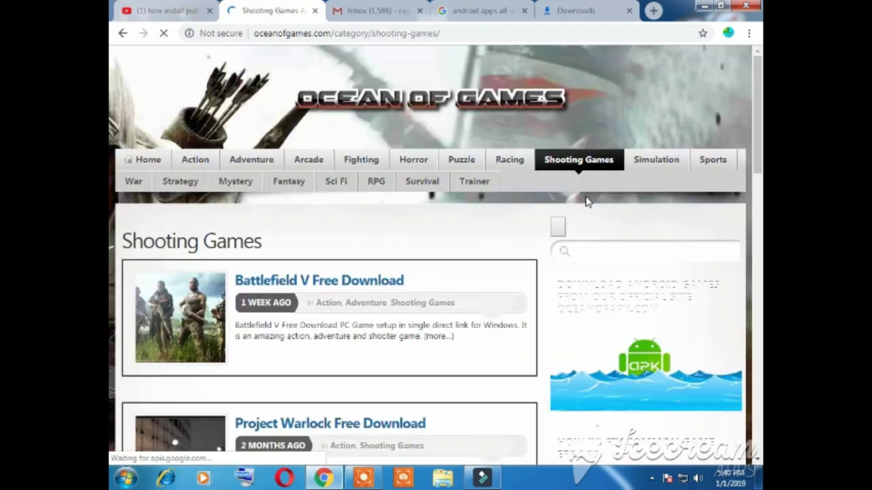
- Search the Ocean of Games site for "pubg" and open the PlayerUnknown's Battlegrounds Mobile For PC entry
scroll(604, 230, "down", 1)
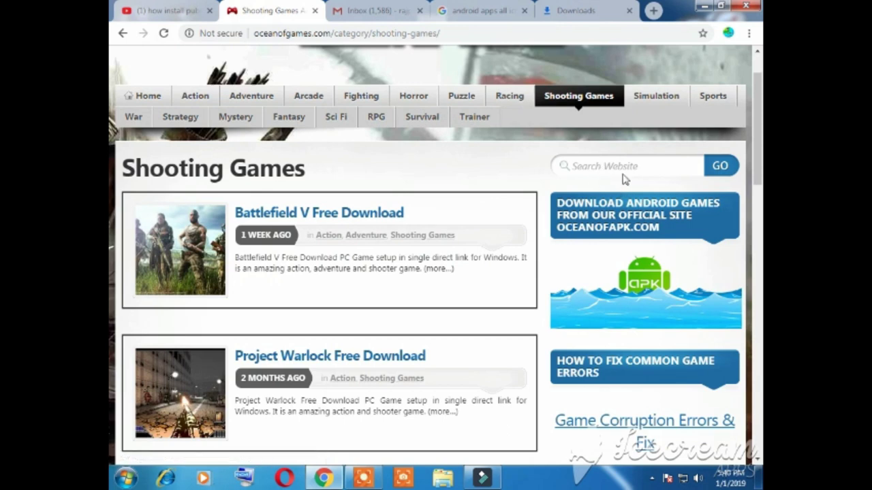
left_click(601, 165)
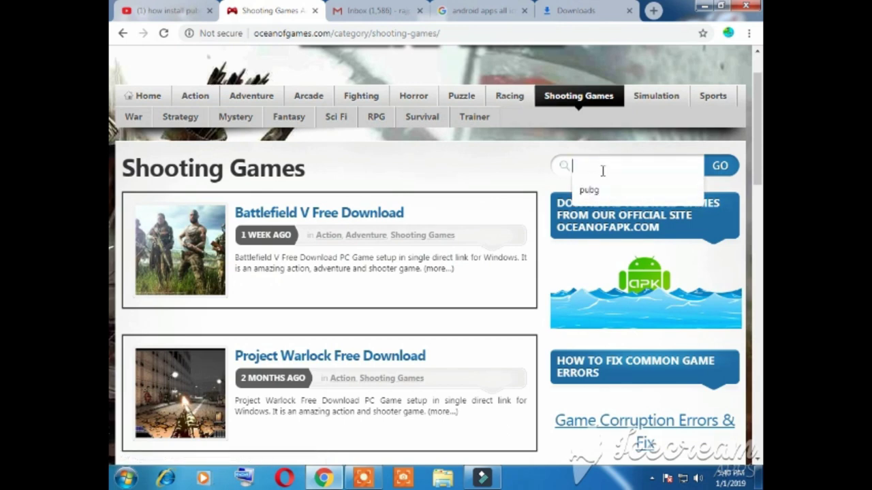
left_click(589, 190)
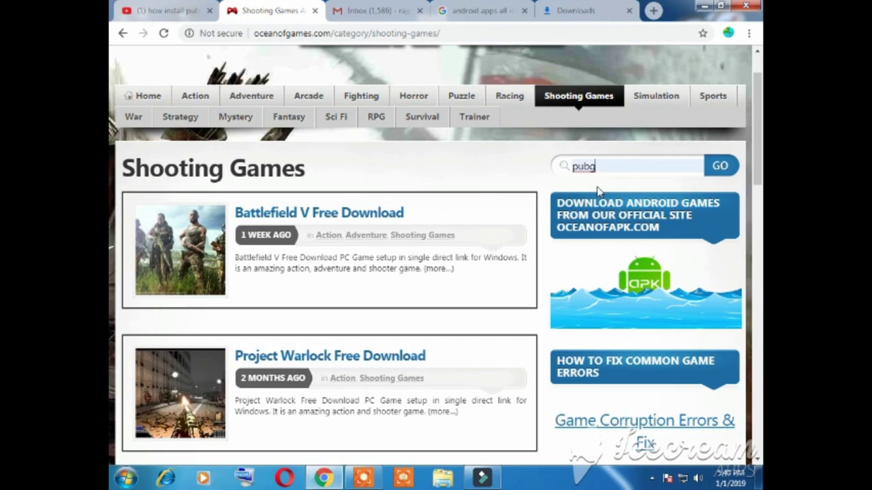
left_click(720, 167)
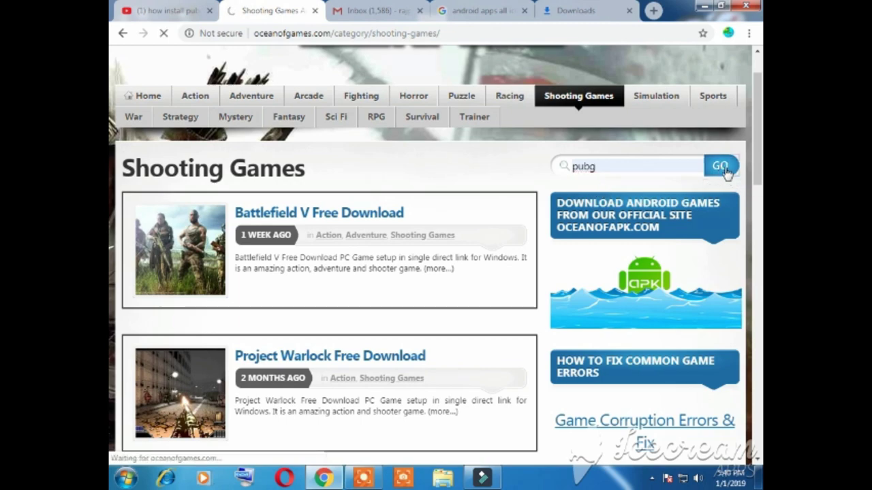
scroll(272, 293, "down", 3)
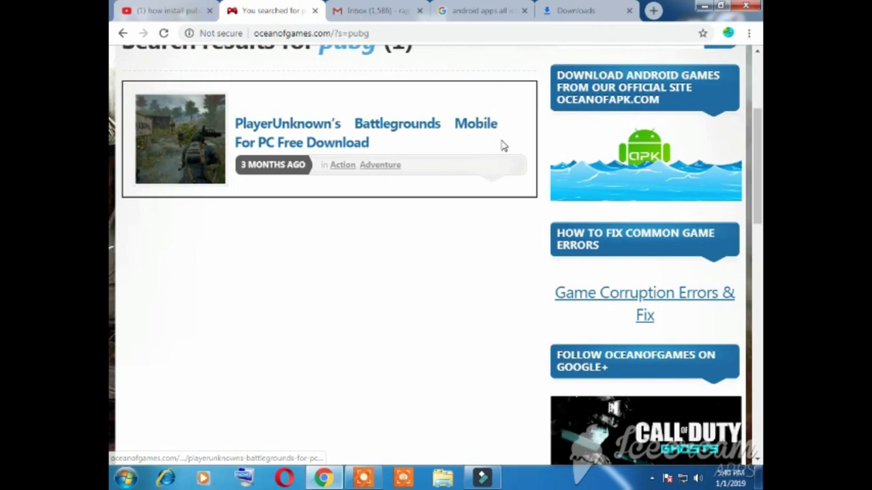
left_click(283, 131)
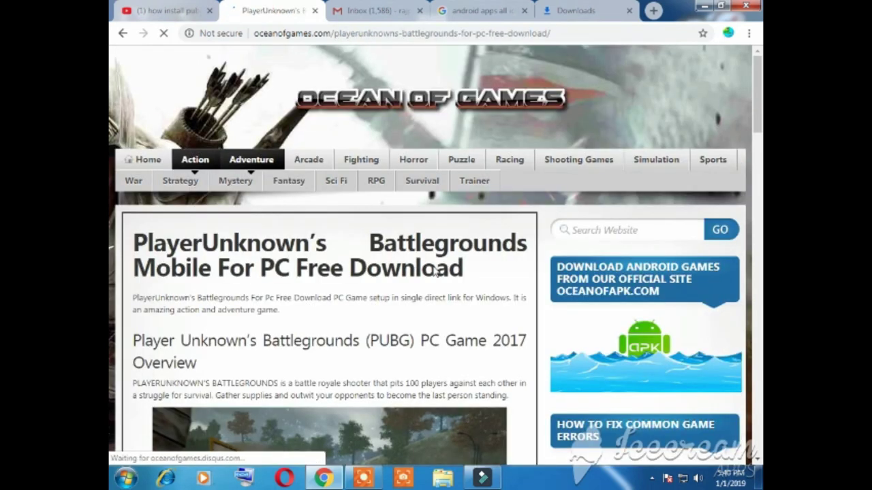
- Start the PlayerUnknown's Battlegrounds download from the game's page
scroll(402, 249, "down", 15)
scroll(407, 245, "down", 9)
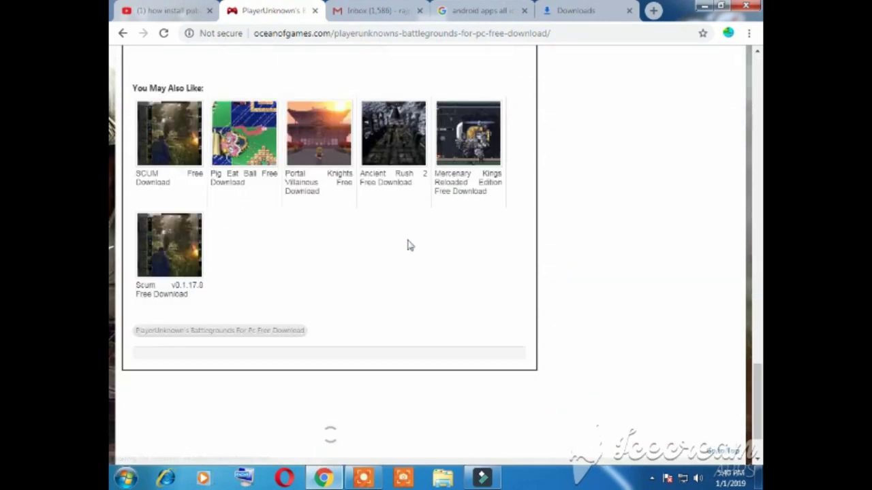
scroll(409, 245, "up", 4)
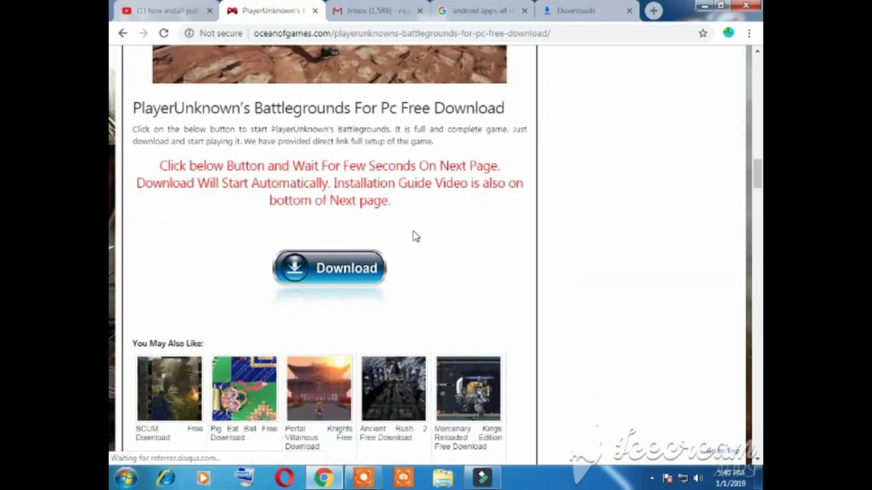
left_click(361, 277)
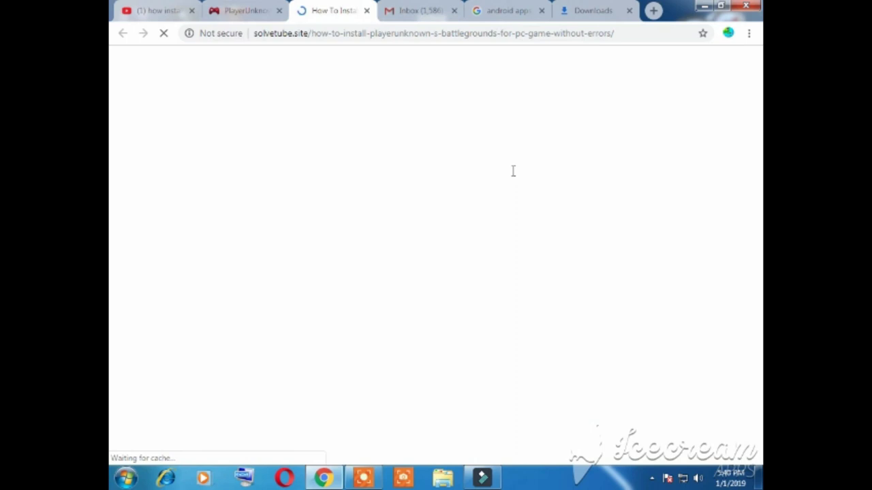
- Close the SolveTube installation guide page and return to the game's download page
scroll(368, 347, "down", 3)
scroll(365, 342, "up", 3)
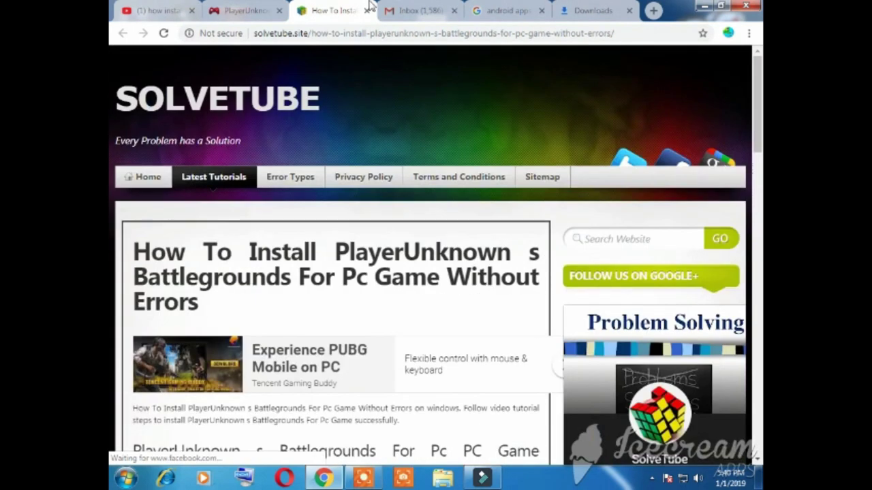
left_click(367, 11)
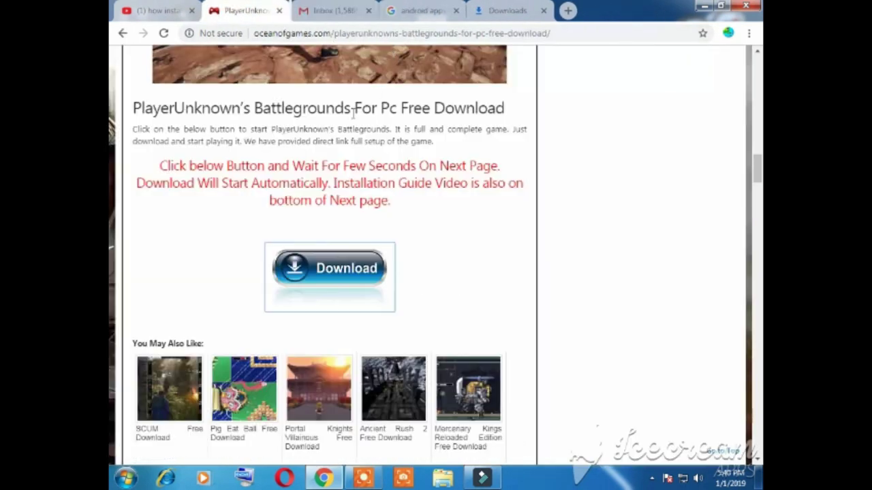
scroll(553, 361, "up", 3)
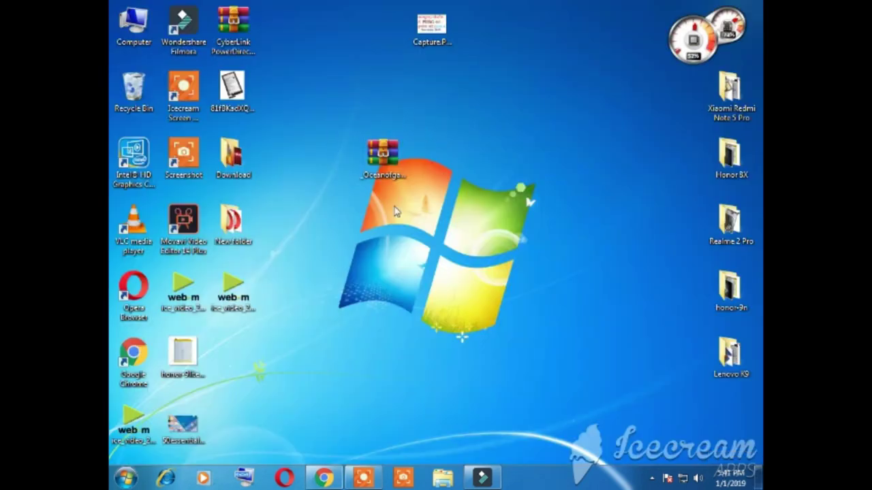
- Move the _Oceanofgames.com_PUBG archive to a free spot on the desktop and extract its contents there
left_click_drag(341, 125, 398, 235)
left_click_drag(400, 181, 350, 188)
left_click(346, 175)
right_click(342, 176)
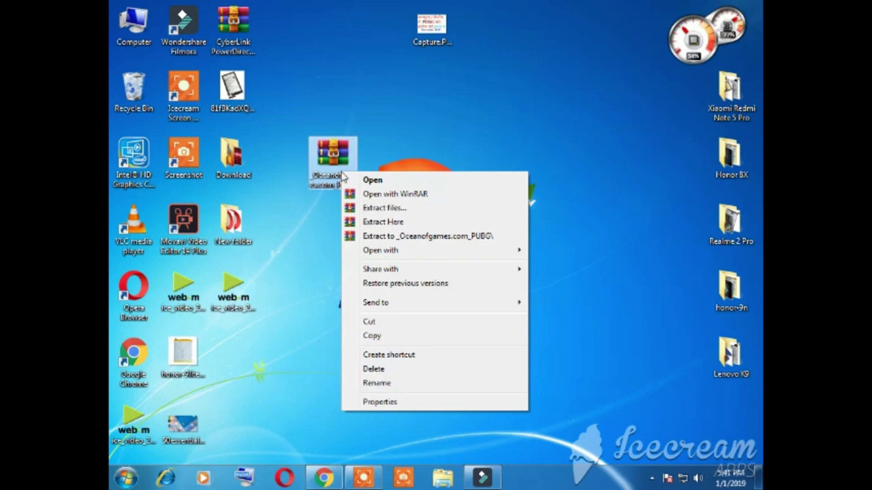
left_click(402, 223)
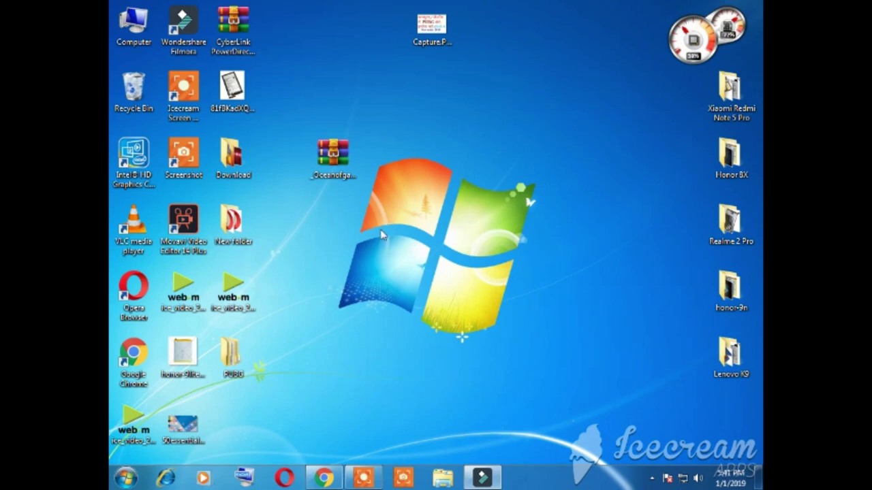
right_click(380, 211)
left_click(433, 255)
right_click(418, 211)
left_click(451, 251)
right_click(451, 249)
left_click(453, 249)
right_click(454, 252)
left_click(460, 252)
right_click(459, 246)
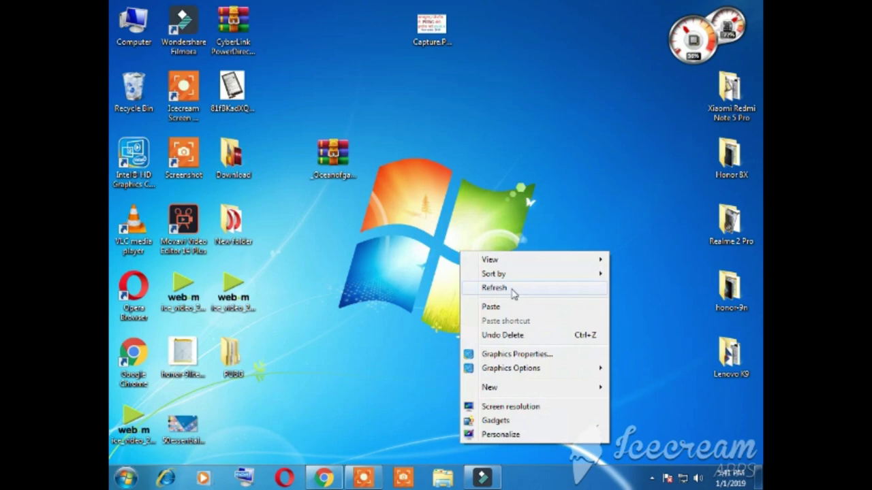
left_click(504, 287)
right_click(473, 210)
left_click(501, 250)
right_click(410, 175)
left_click(454, 217)
right_click(455, 218)
left_click(485, 256)
right_click(442, 214)
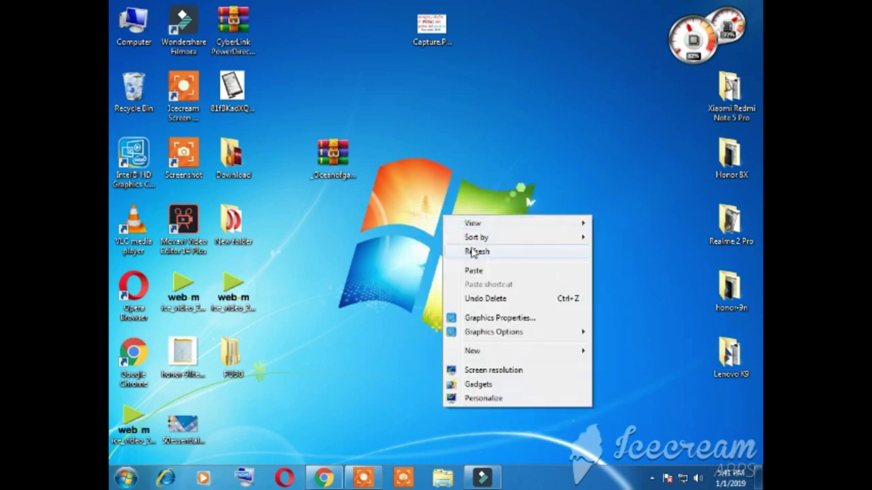
left_click(470, 250)
right_click(461, 243)
left_click(511, 284)
right_click(390, 212)
left_click(415, 249)
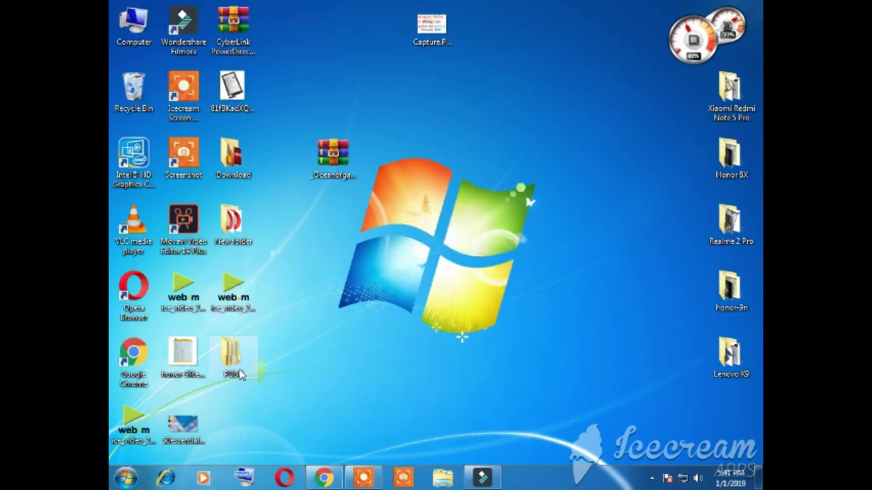
right_click(407, 188)
left_click(375, 270)
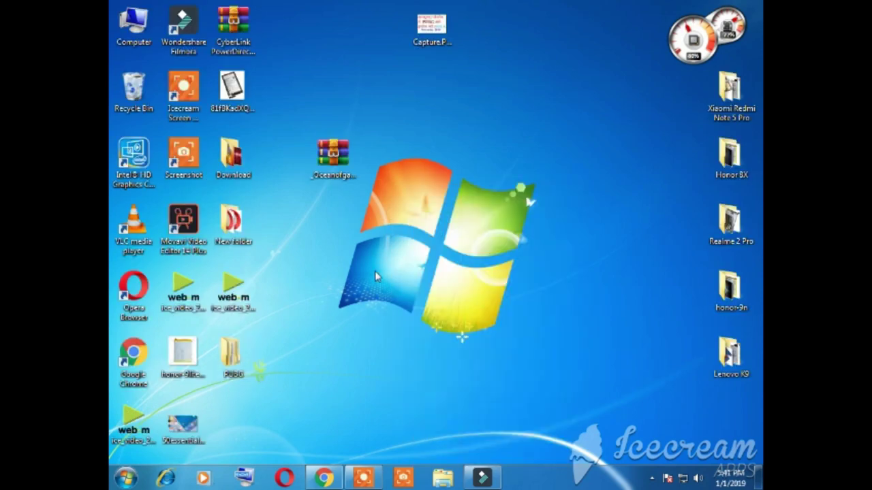
- Place the extracted PUBG folder beside the archive on the desktop and open its PUBG_Setup_1 subfolder
left_click_drag(233, 354, 424, 150)
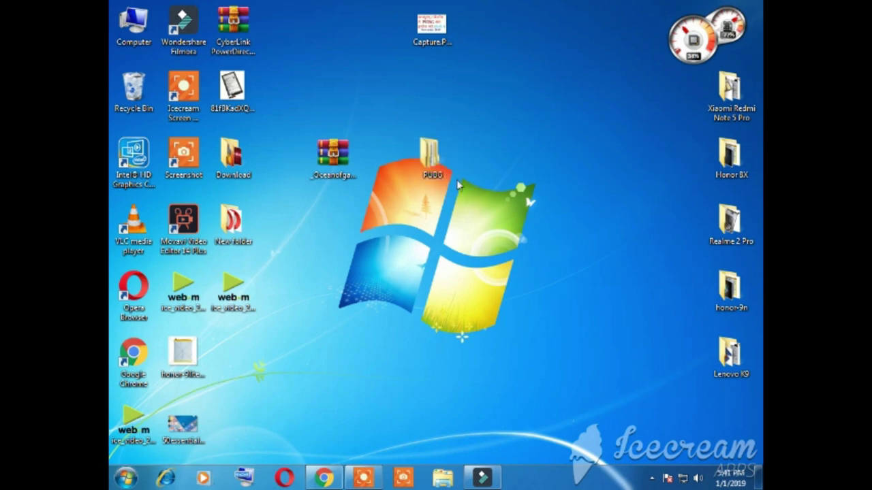
double_click(437, 163)
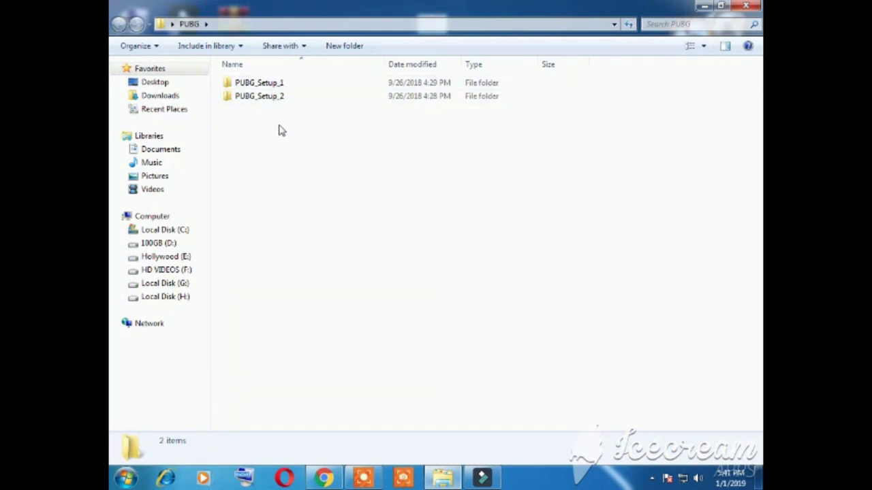
double_click(286, 83)
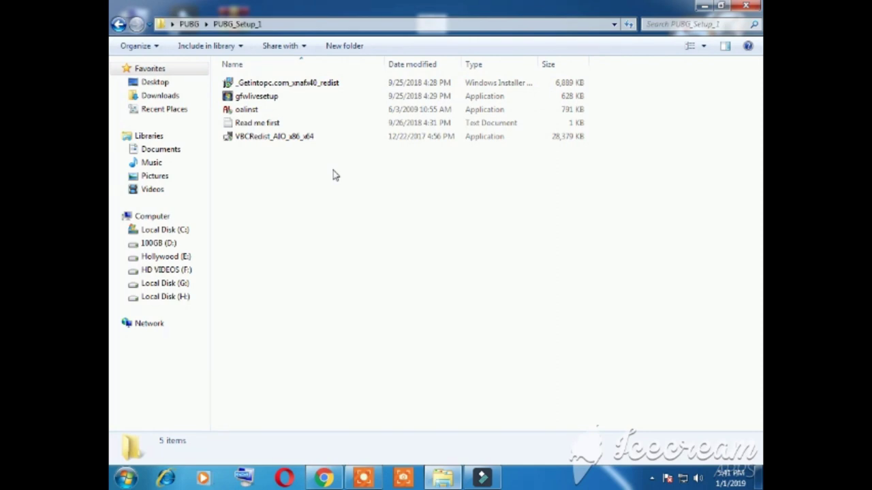
right_click(325, 192)
left_click(371, 237)
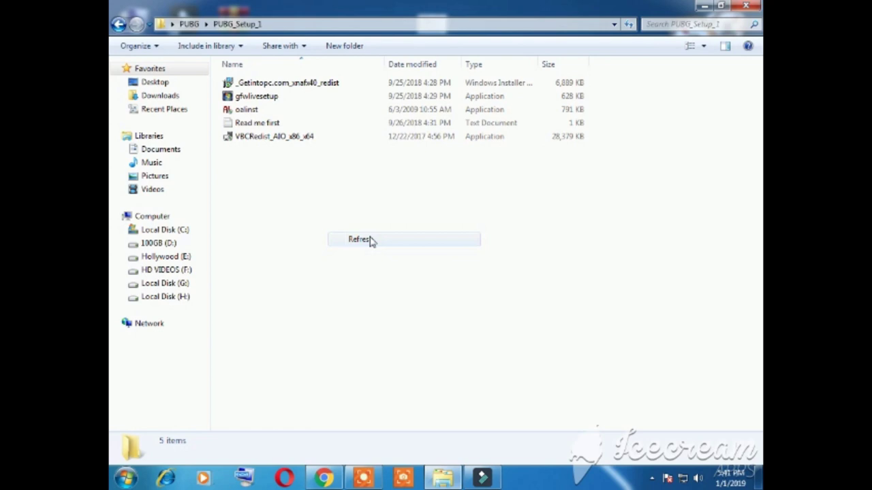
right_click(343, 208)
left_click(391, 259)
right_click(385, 261)
left_click(408, 312)
right_click(356, 217)
left_click(402, 270)
- Run the gfwlivesetup installer from the PUBG_Setup_1 folder and refresh the folder view
double_click(256, 96)
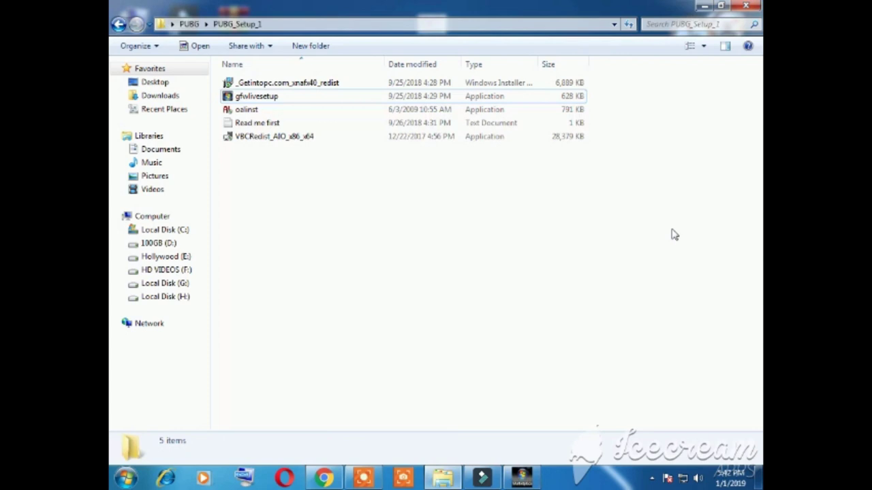
right_click(607, 180)
left_click(661, 229)
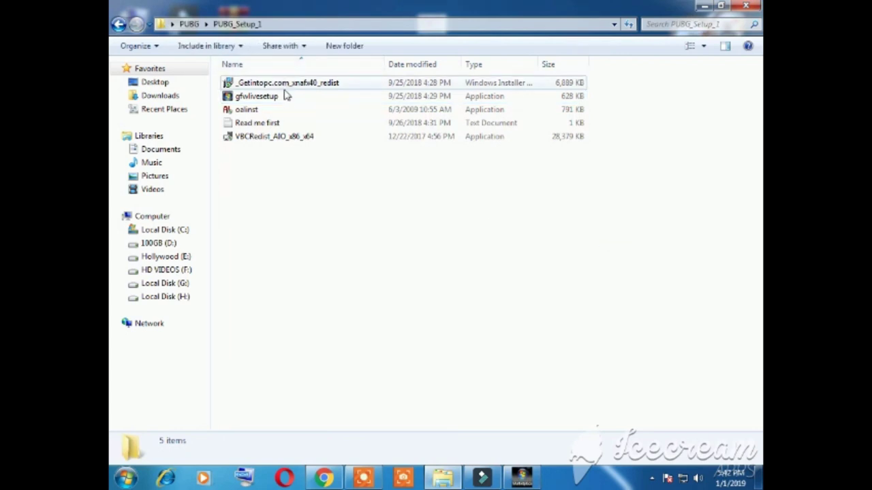
- Run the oalinst installer, accept the OpenAL license and dismiss the completion messages
left_click(248, 111)
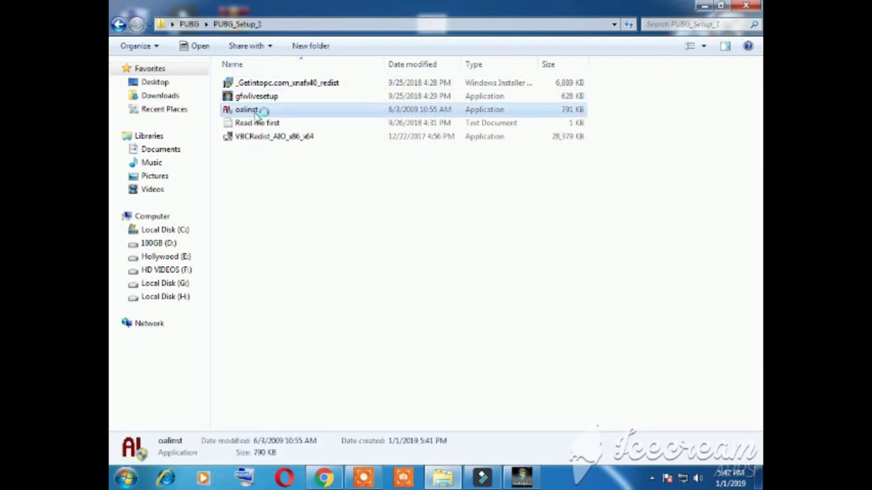
key("Return")
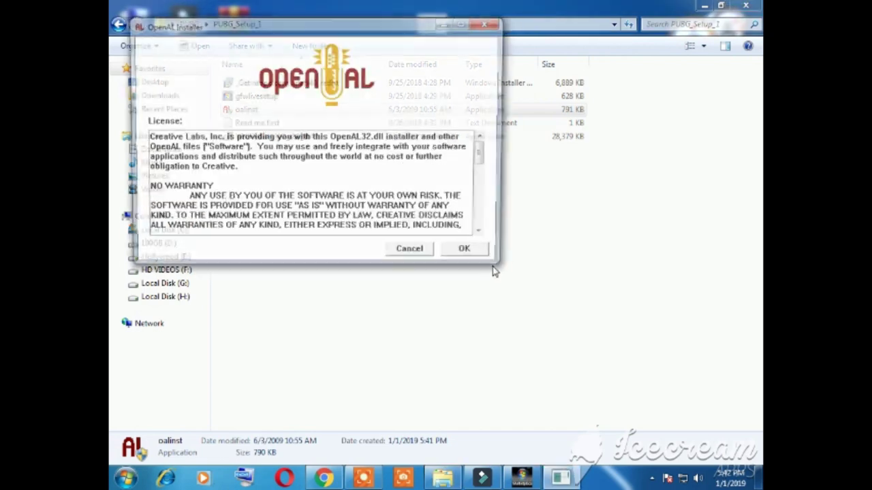
left_click_drag(485, 152, 488, 230)
left_click(472, 263)
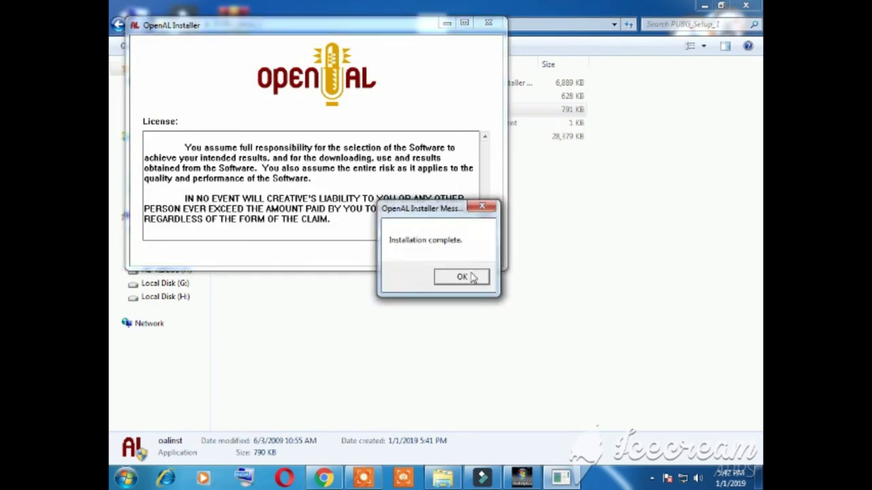
left_click(462, 278)
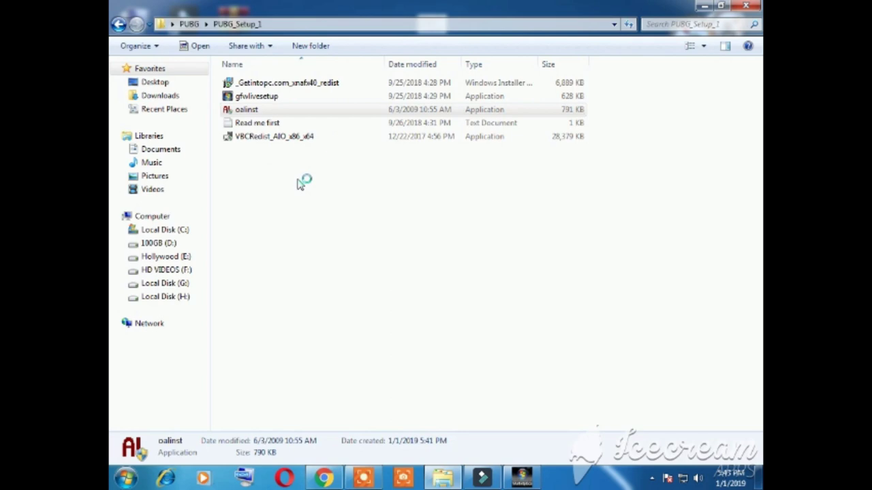
left_click(486, 272)
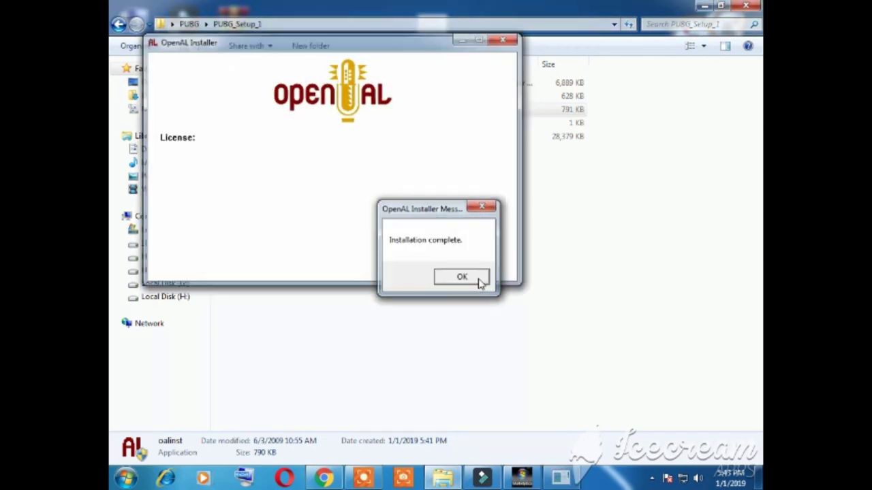
left_click(478, 280)
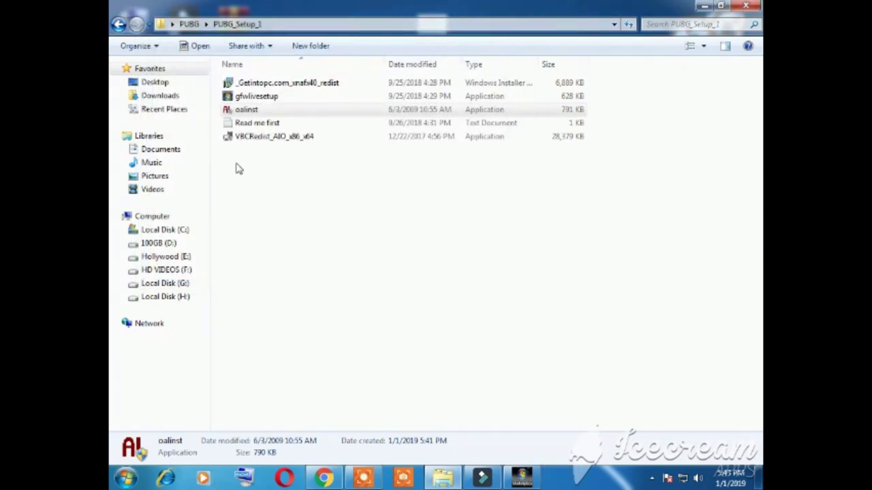
- Run the VBCRedist_AIO_x86_x64 installer, return to the PUBG folder and close the finished Games for Windows Marketplace setup
double_click(265, 138)
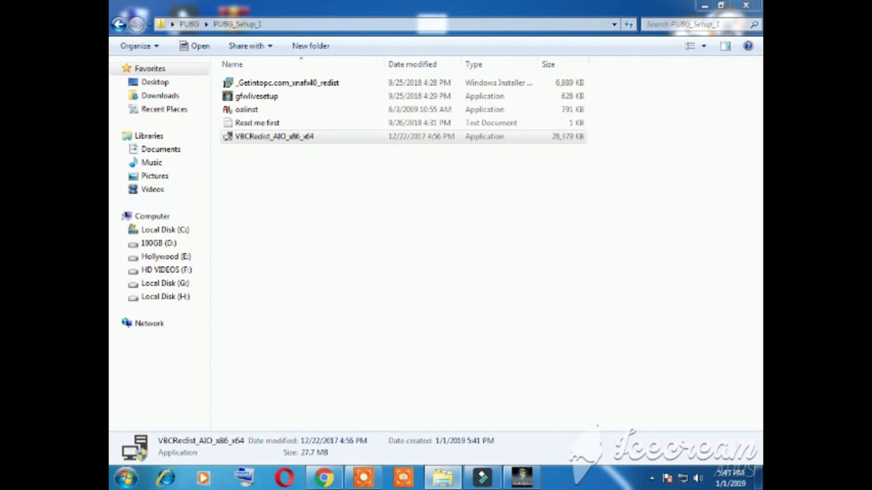
left_click(526, 365)
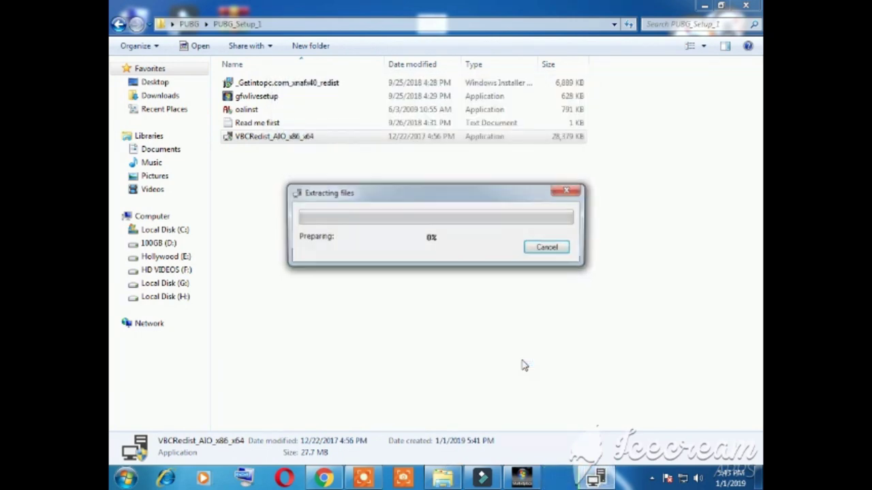
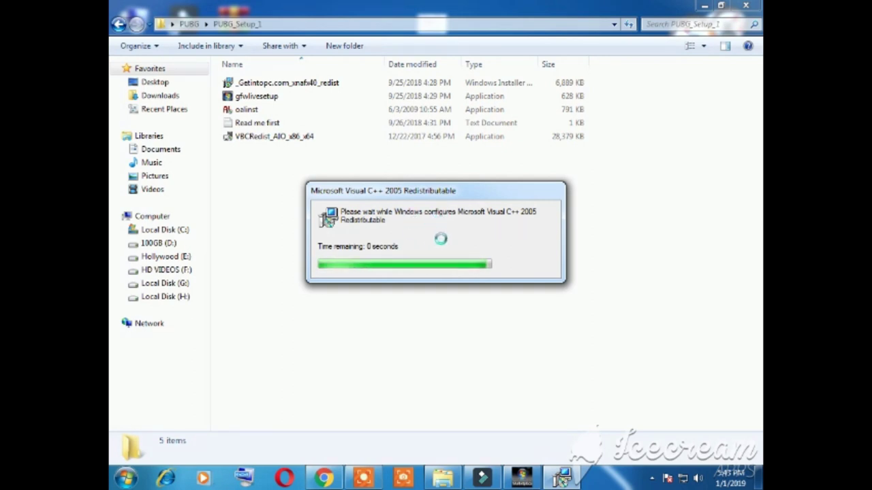
left_click(119, 24)
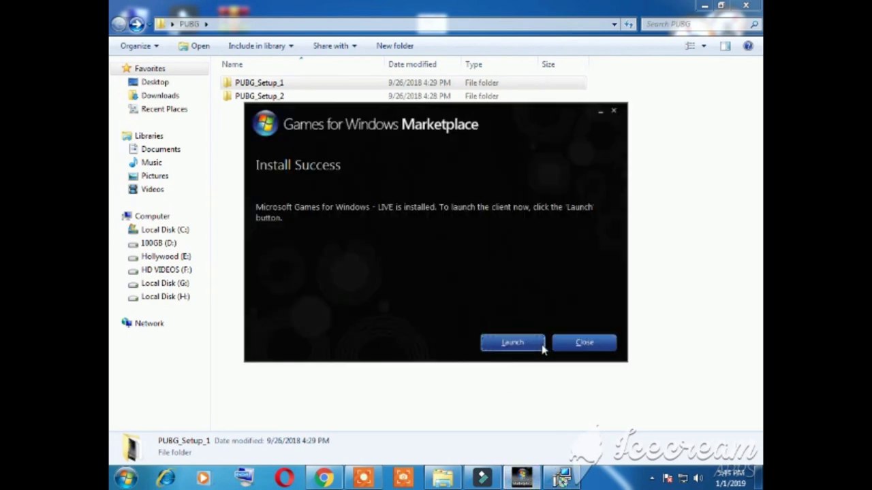
left_click(587, 344)
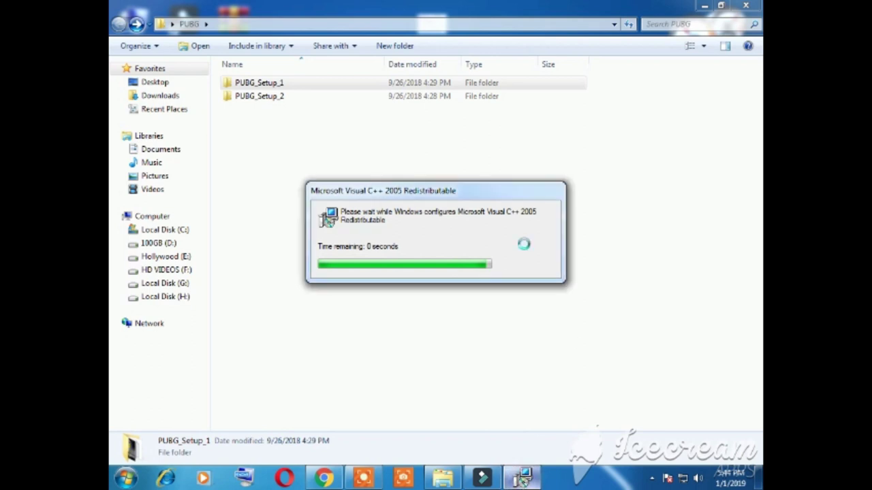
- Launch the GameDownload_PUBG_MOBILE installer from the PUBG_Setup_2 folder and start the Tencent Gaming Buddy setup with Add Icon enabled
double_click(283, 97)
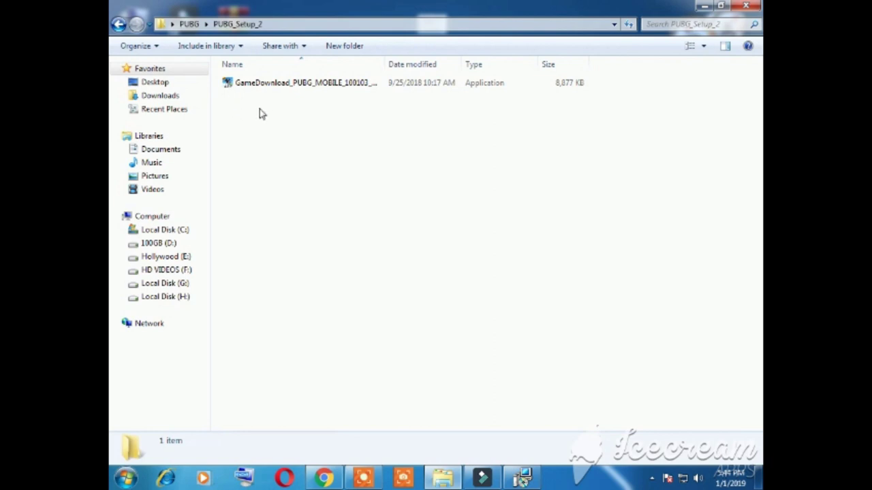
left_click(522, 476)
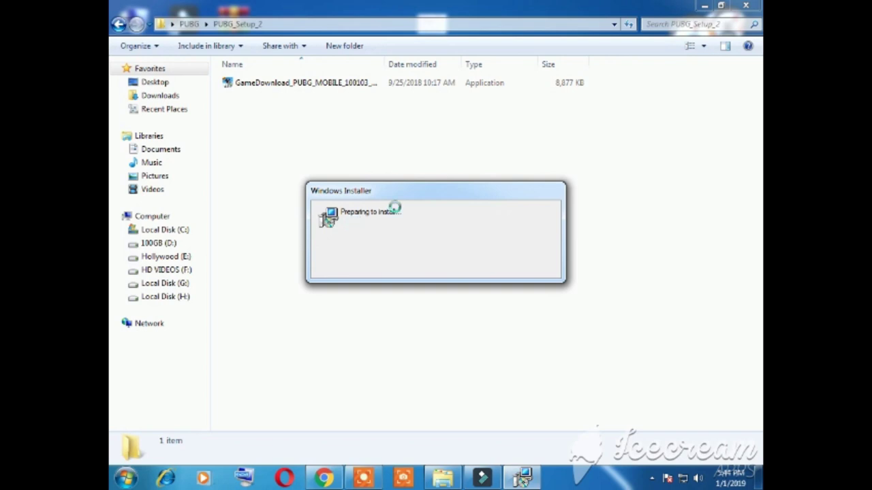
left_click(312, 83)
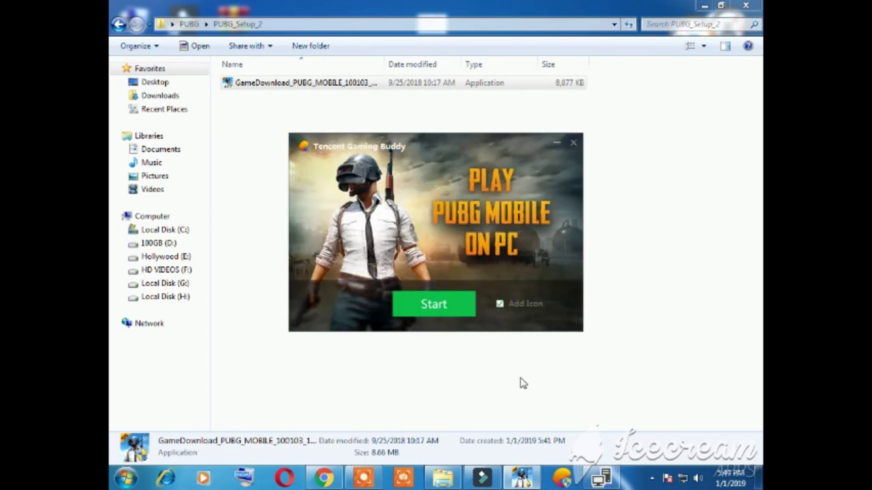
right_click(607, 207)
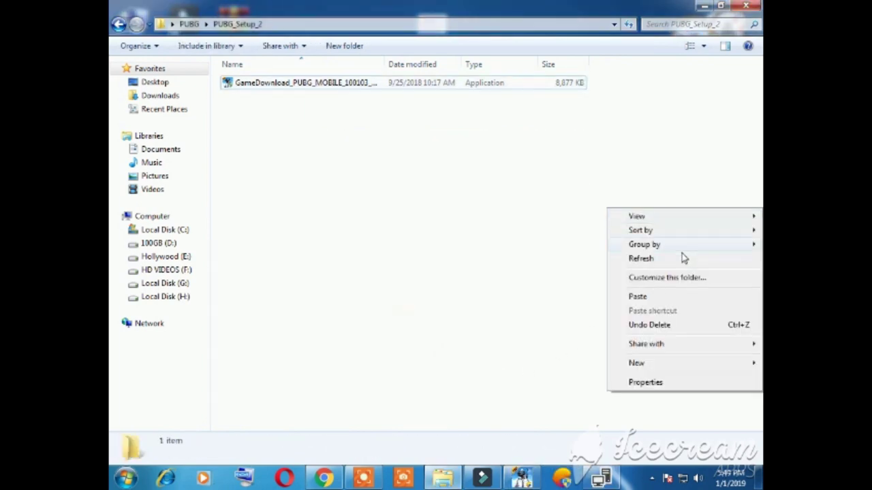
left_click(289, 83)
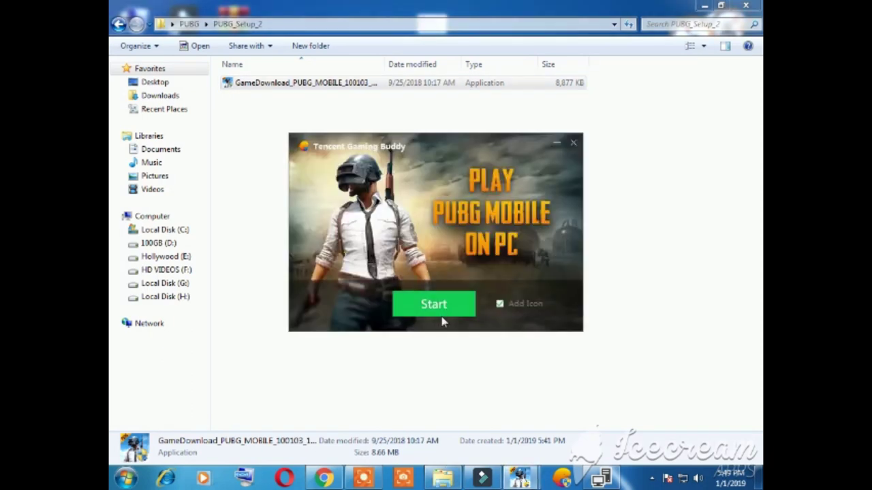
left_click(437, 306)
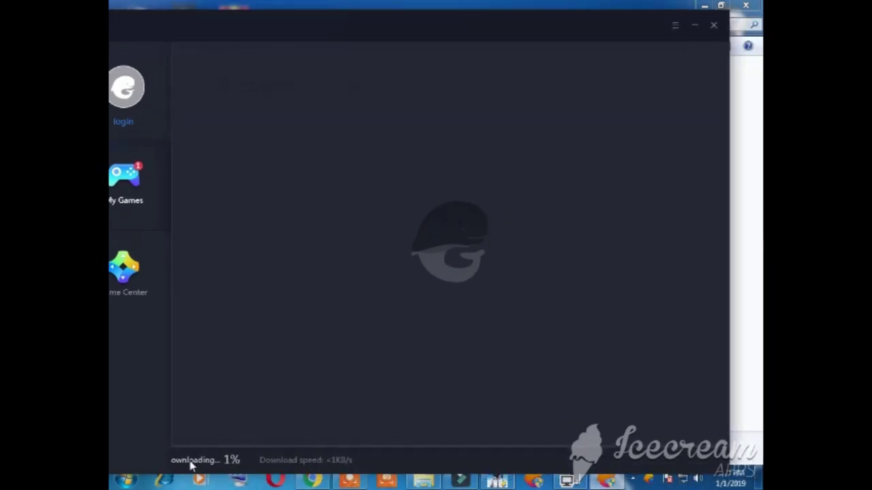
- Outline the Tencent Gaming Buddy download progress with a red rectangle using the screen recorder's drawing tools, and minimize the Gaming Buddy window
left_click_drag(581, 33, 584, 7)
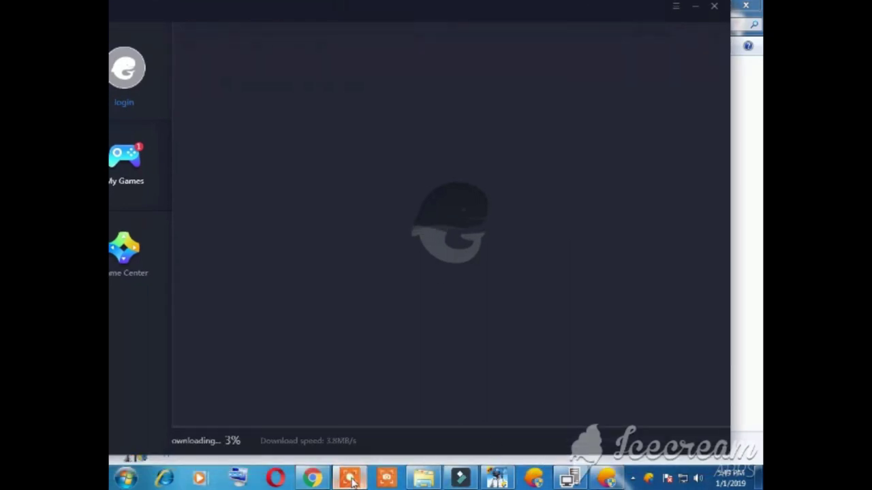
left_click(576, 459)
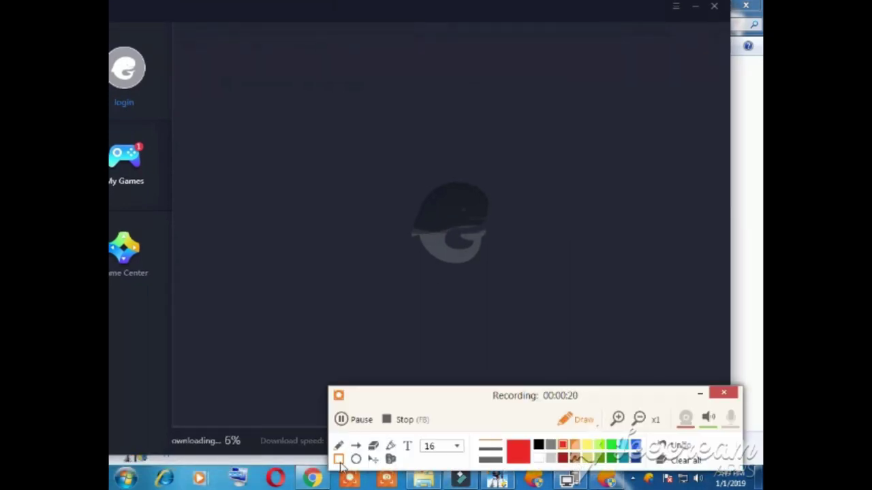
left_click_drag(156, 428, 249, 451)
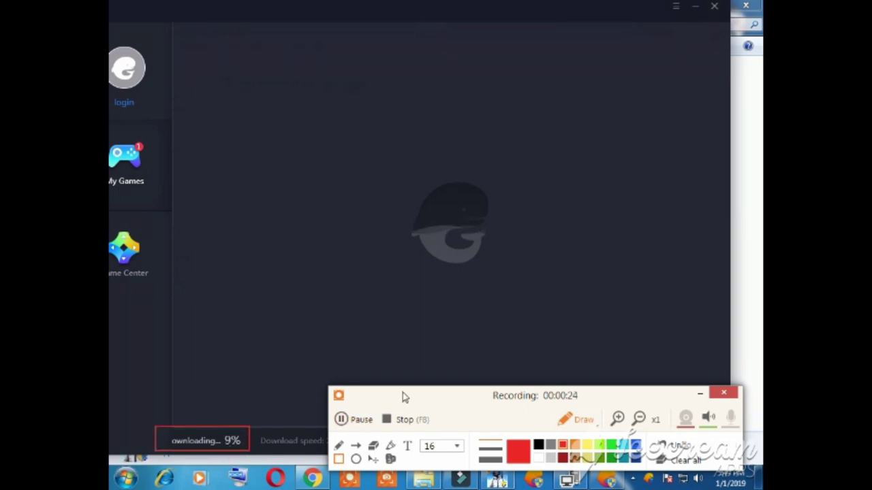
left_click_drag(402, 392, 428, 375)
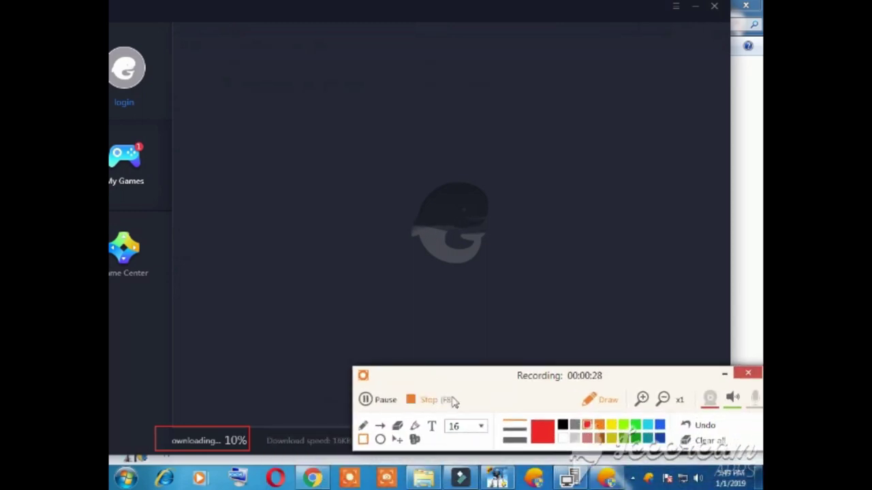
left_click_drag(494, 373, 484, 358)
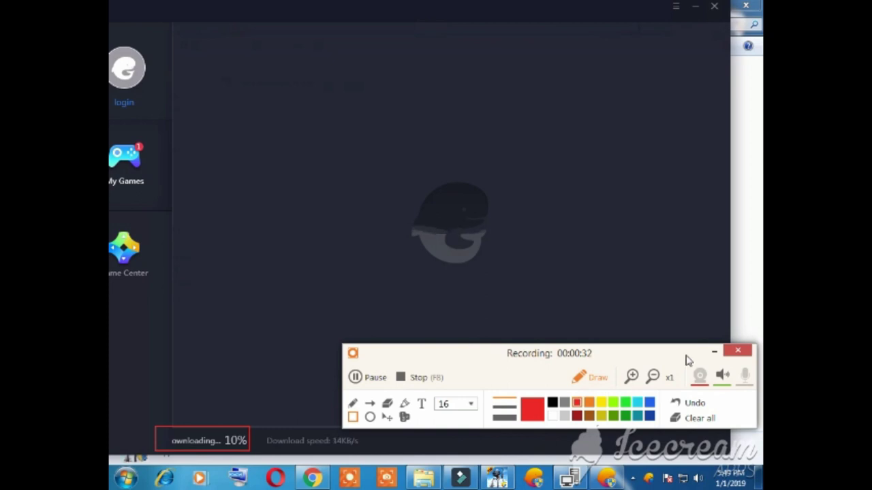
left_click(737, 350)
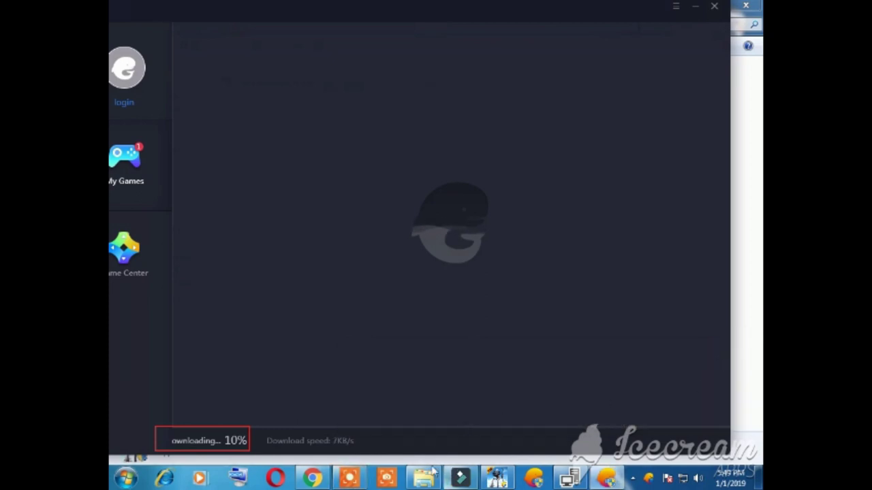
left_click(696, 8)
right_click(325, 123)
right_click(370, 168)
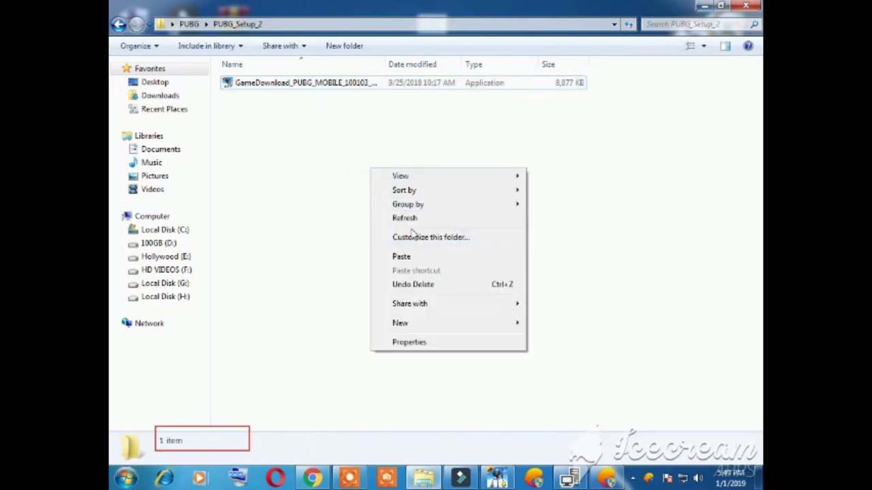
right_click(413, 216)
right_click(406, 238)
left_click(458, 296)
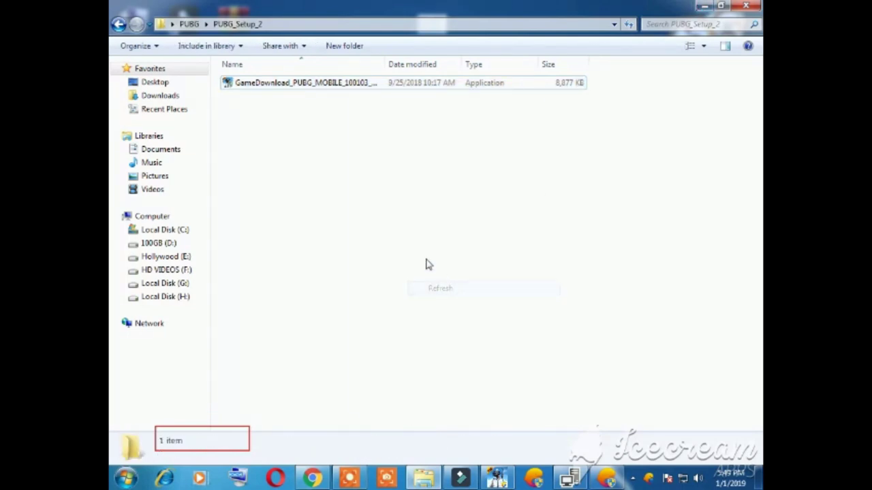
right_click(425, 259)
left_click(436, 310)
right_click(433, 275)
left_click(453, 325)
right_click(409, 274)
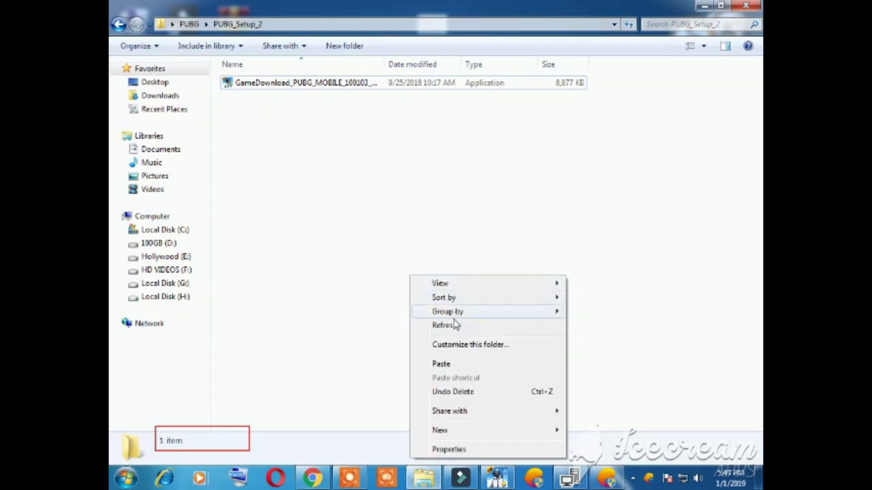
left_click(435, 325)
right_click(411, 104)
left_click(450, 158)
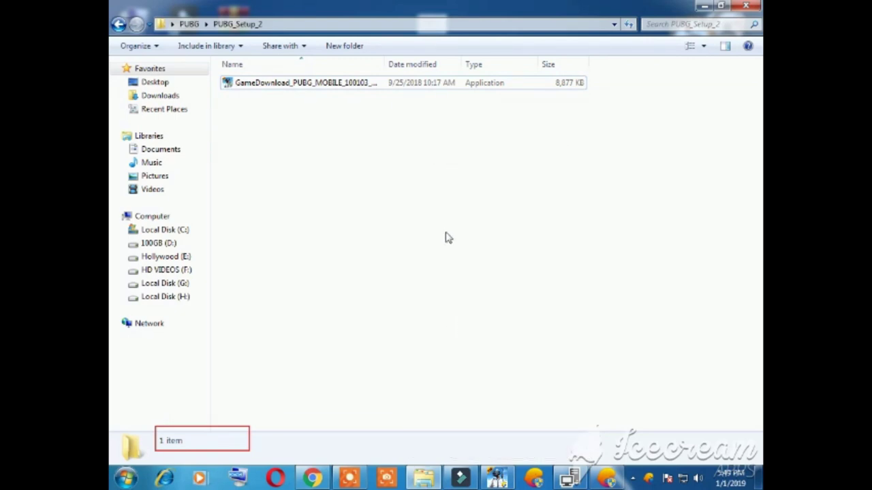
right_click(416, 197)
left_click(455, 249)
right_click(387, 209)
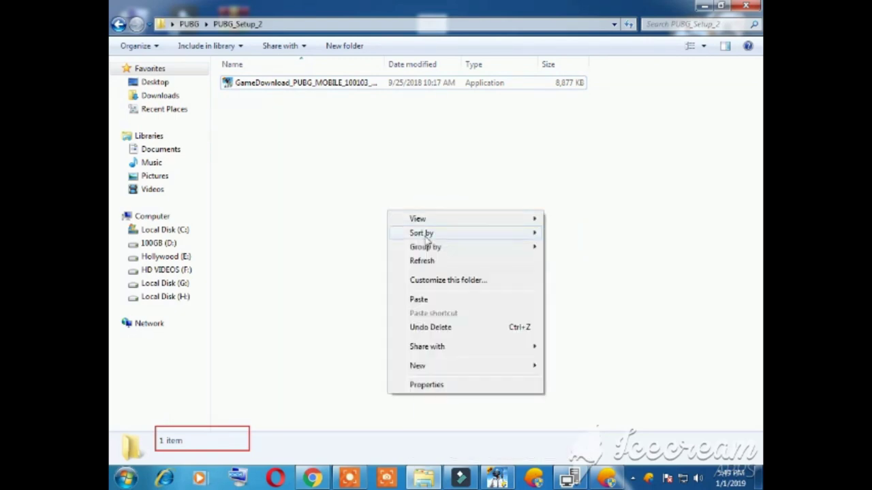
left_click(414, 258)
right_click(382, 220)
left_click(427, 271)
right_click(427, 271)
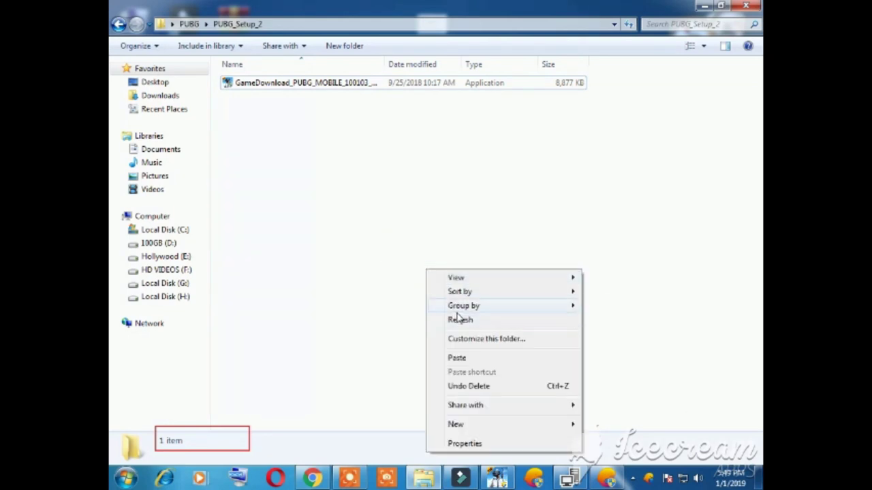
left_click(463, 324)
right_click(423, 263)
left_click(468, 311)
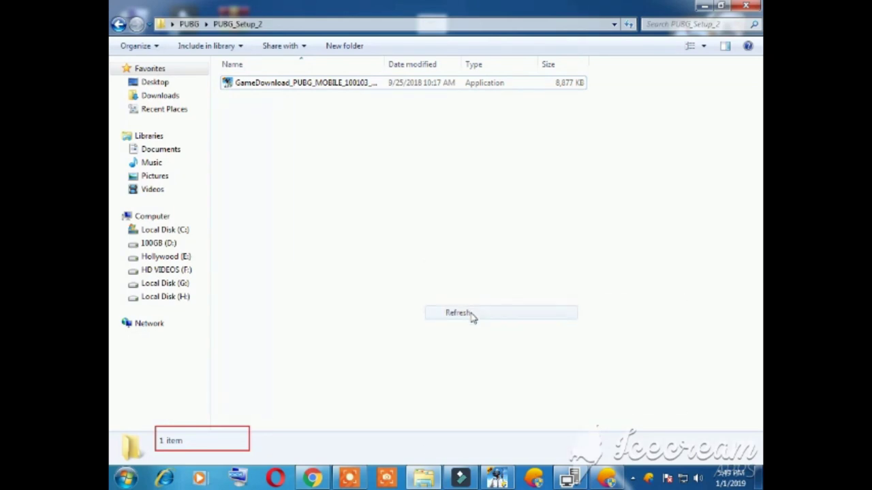
- Check the download progress in Tencent Gaming Buddy, minimize it and preview the Microsoft Visual Basic/C++ Redistributable setup window
left_click(606, 477)
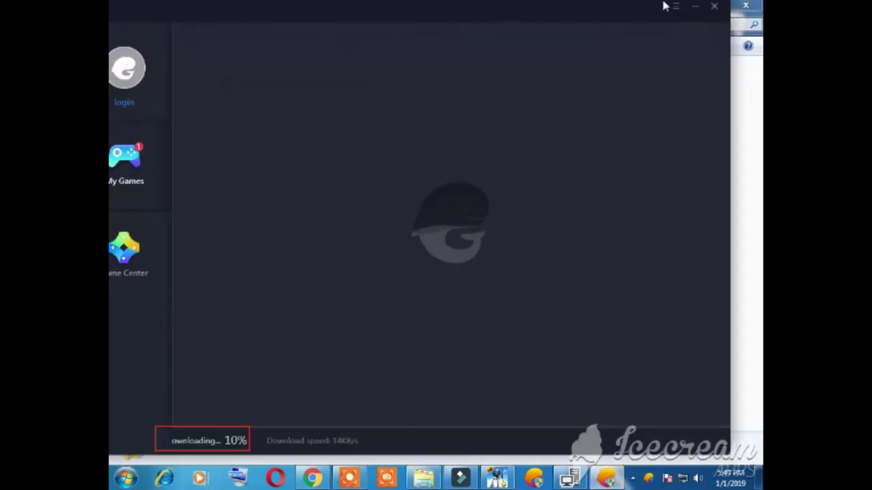
left_click(695, 7)
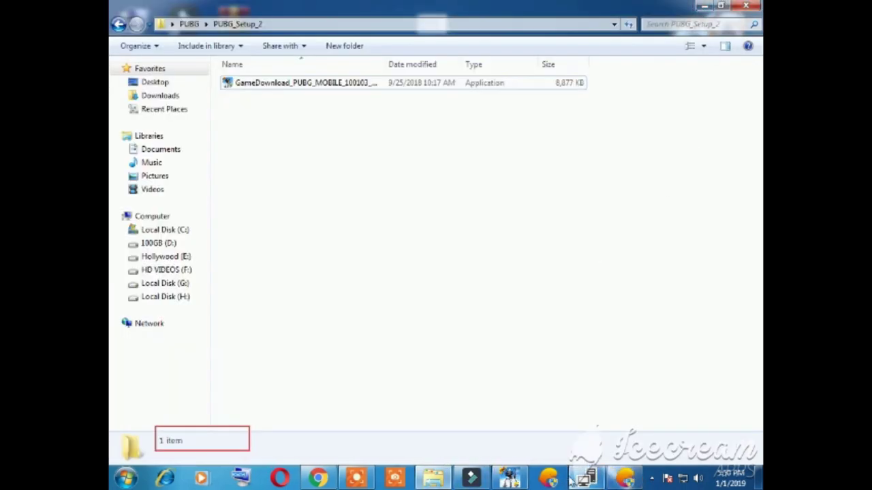
mouse_move(586, 478)
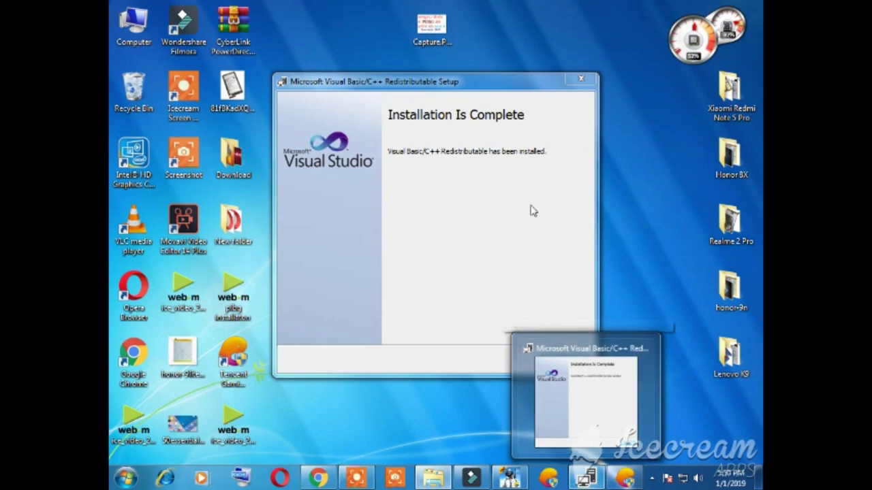